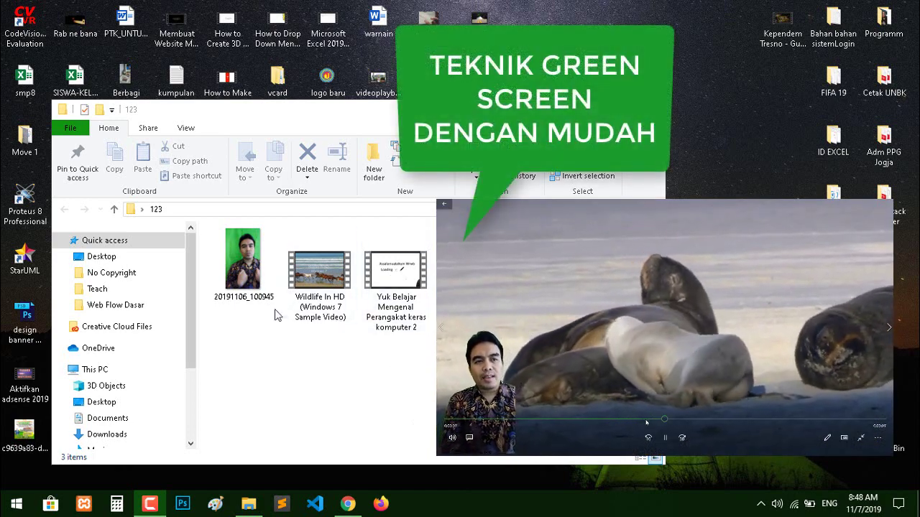
Play the green-screen video 20191106_100945 from the 123 folder in Movies & TV
click(246, 266)
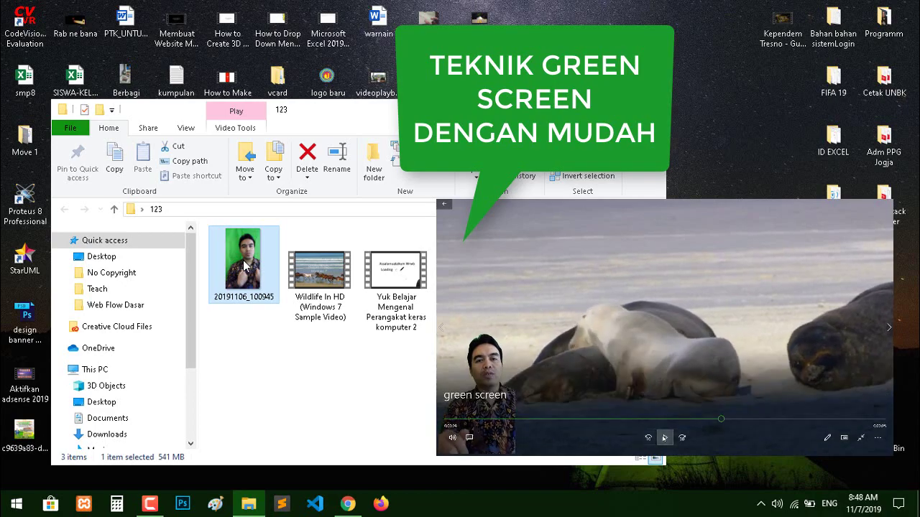
double_click(244, 264)
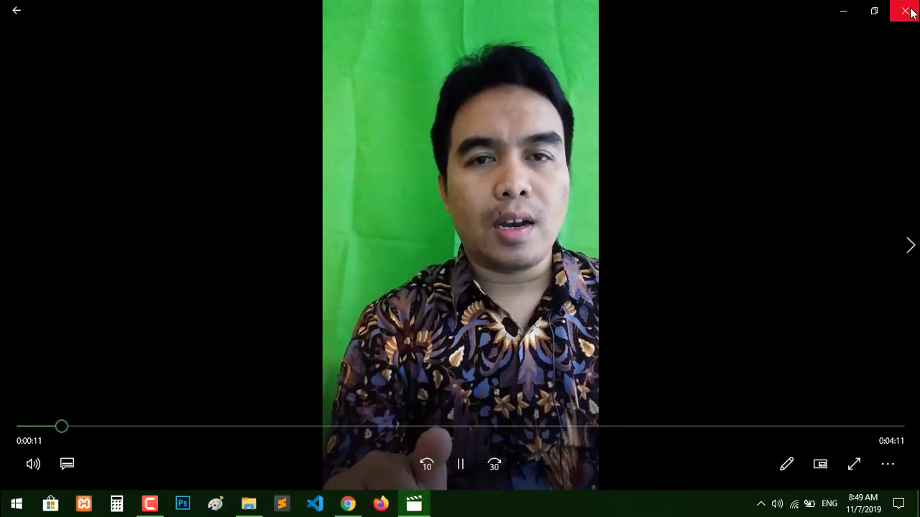
Close the green-screen clip and preview the Yuk Belajar video in the player
click(901, 9)
double_click(401, 294)
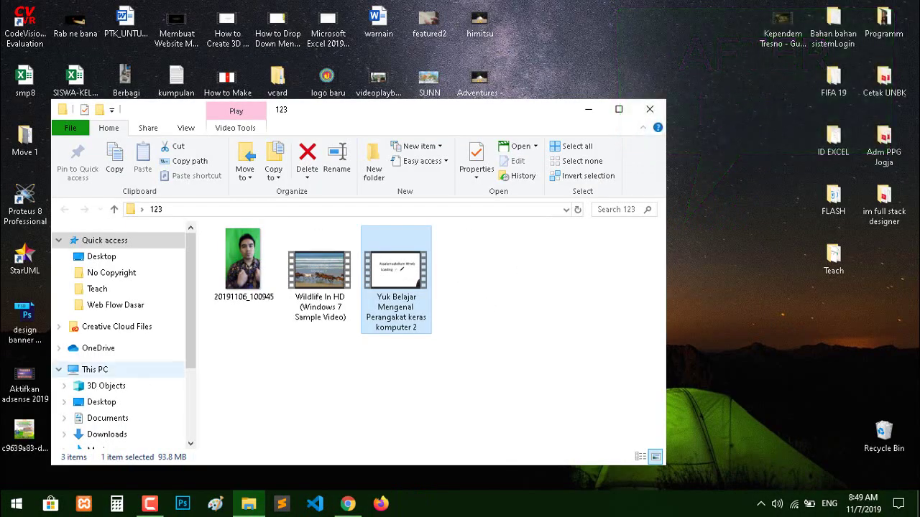
Launch Camtasia 9 from the Start menu to get an empty Untitled Project
click(17, 504)
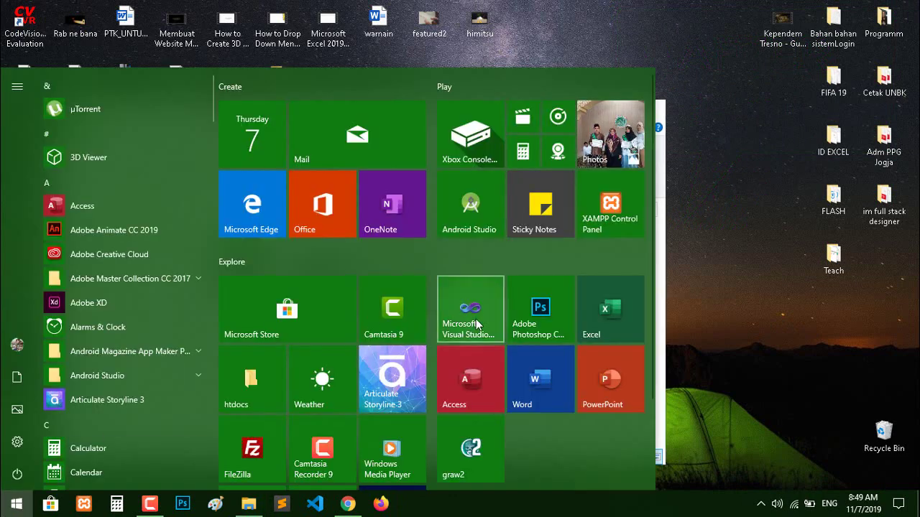
click(420, 329)
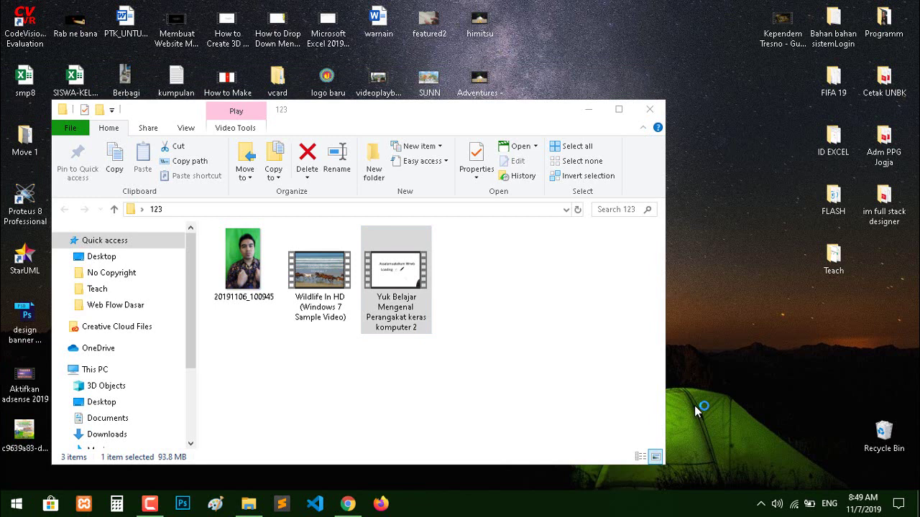
click(565, 364)
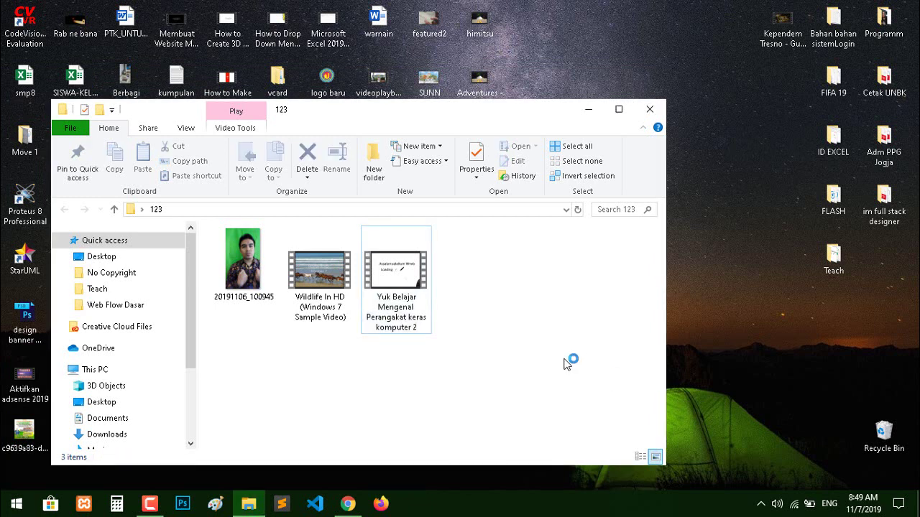
click(330, 279)
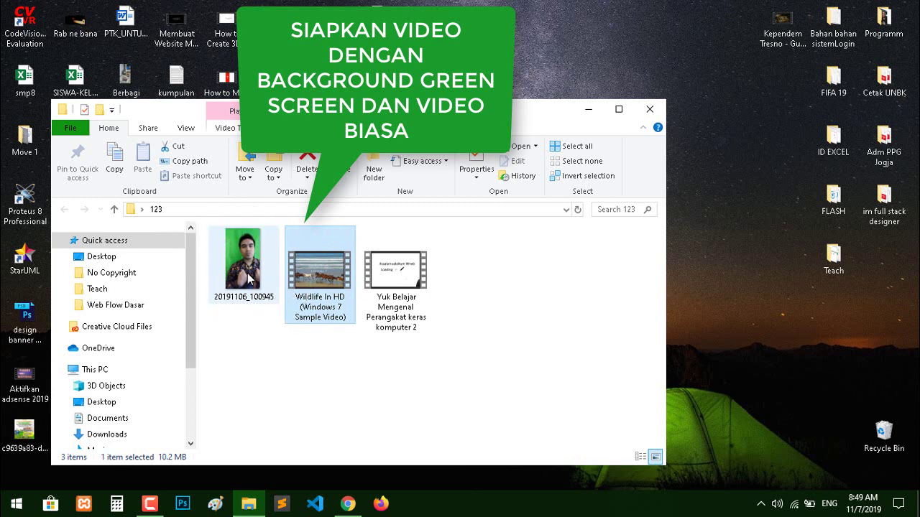
click(337, 380)
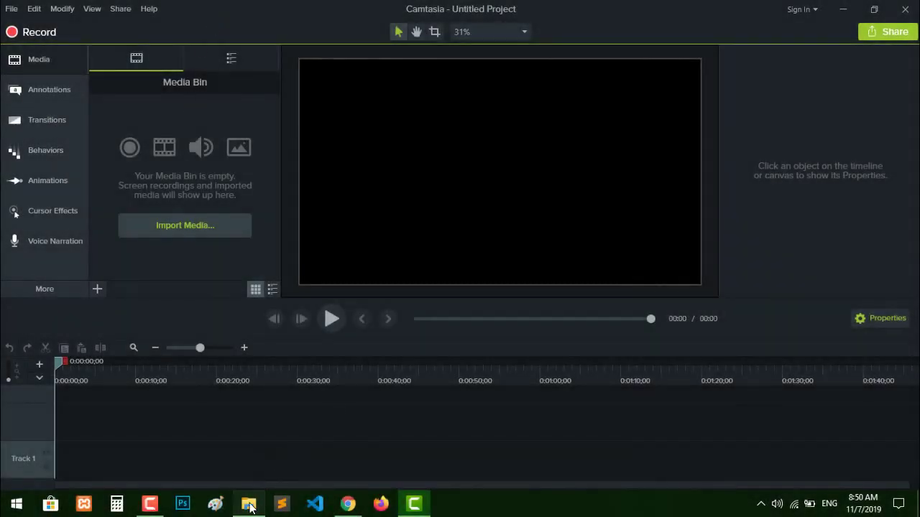
Import the green-screen clip and Wildlife In HD into the media bin, placing Wildlife on Track 1
click(248, 505)
drag(344, 373, 203, 233)
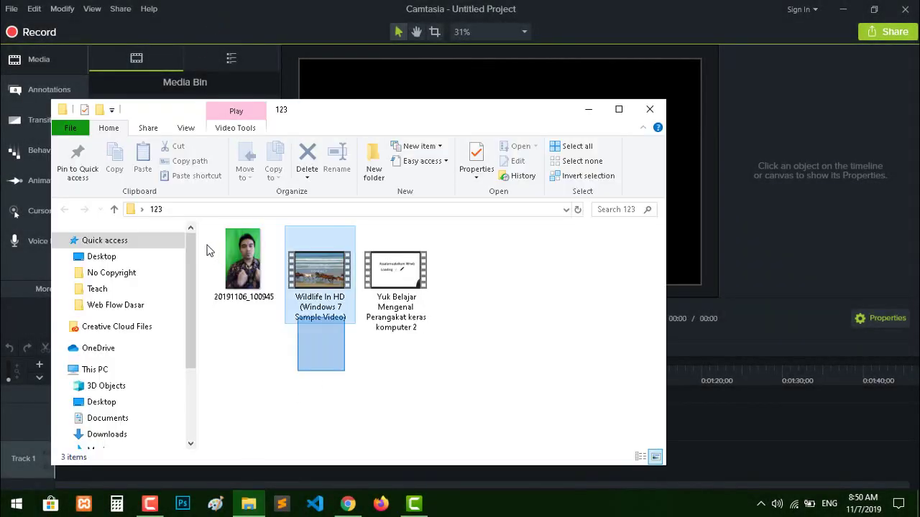
drag(374, 120, 642, 100)
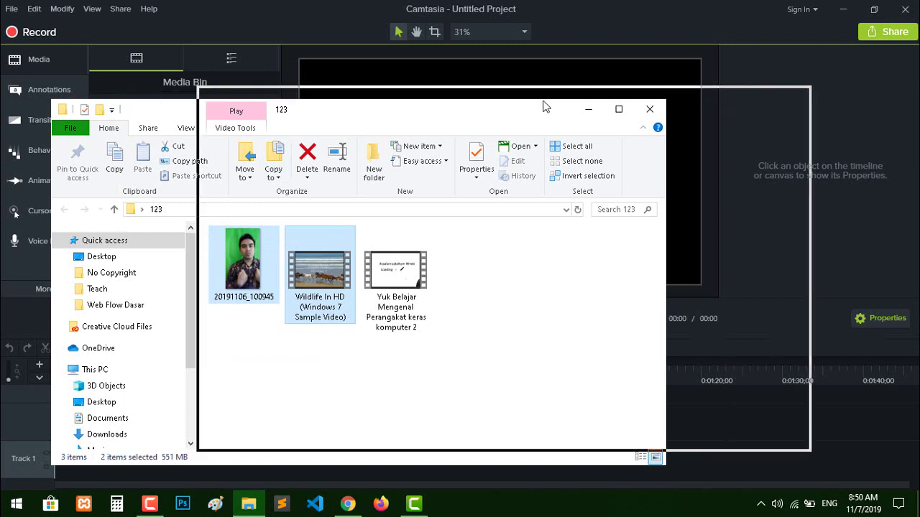
drag(537, 237, 211, 189)
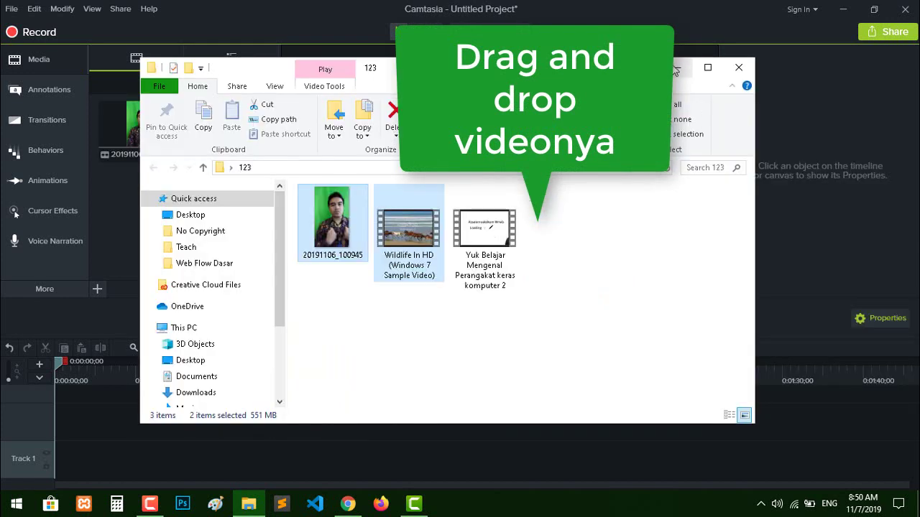
click(675, 70)
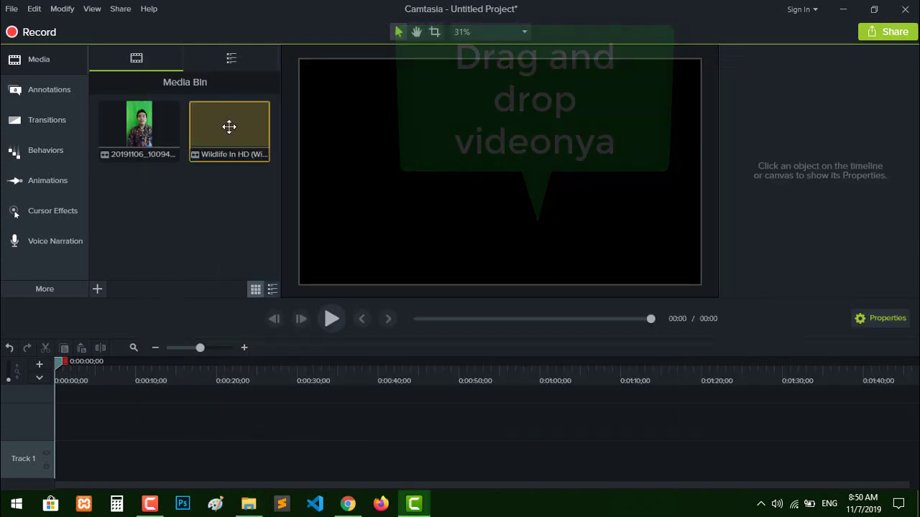
mouse_move(228, 127)
mouse_down()
mouse_move(163, 432)
mouse_move(40, 455)
mouse_up()
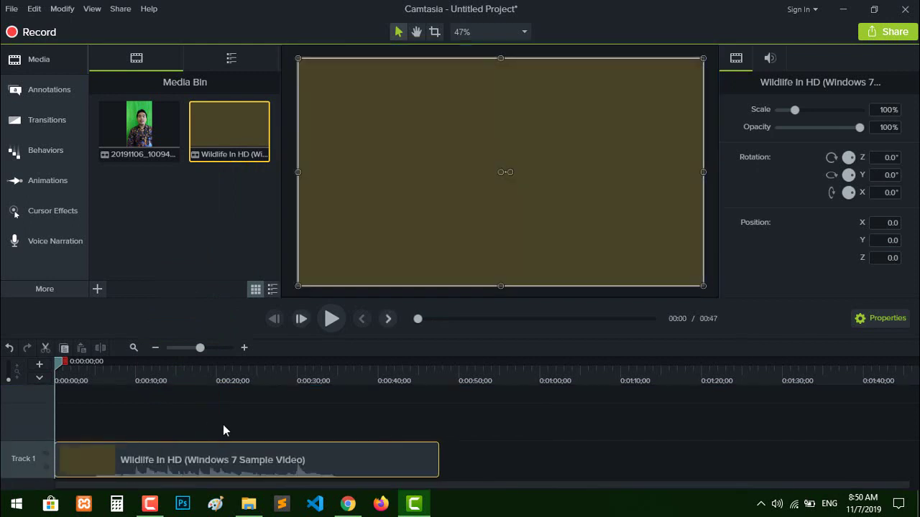
Cut the first six seconds of Wildlife In HD and put the green-screen clip on Track 2
key(space)
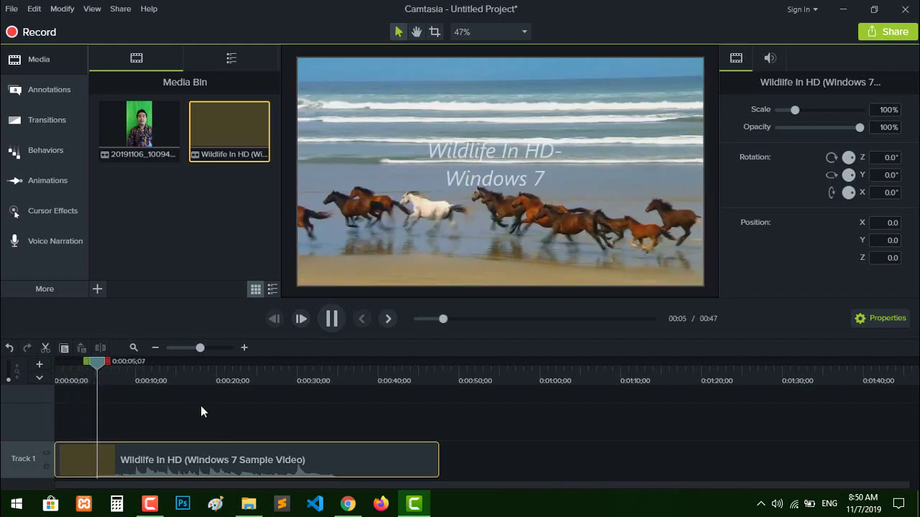
click(113, 366)
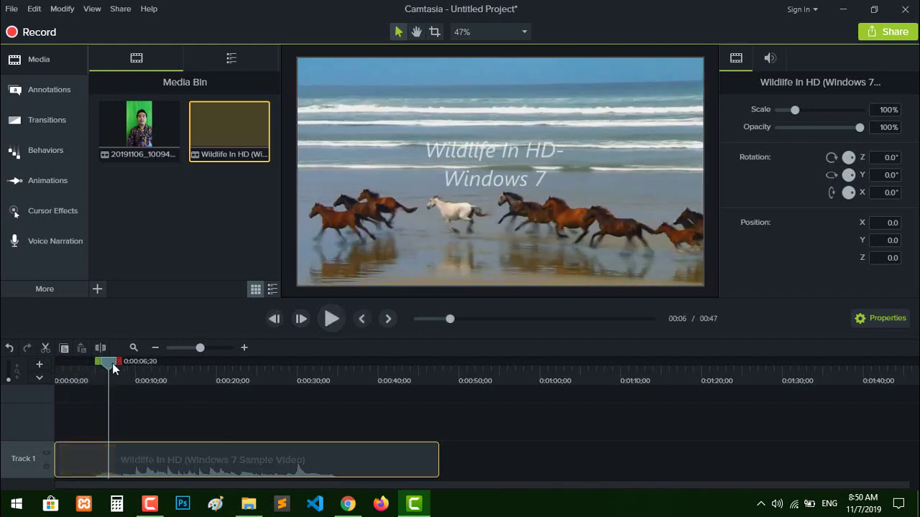
drag(100, 363, 56, 363)
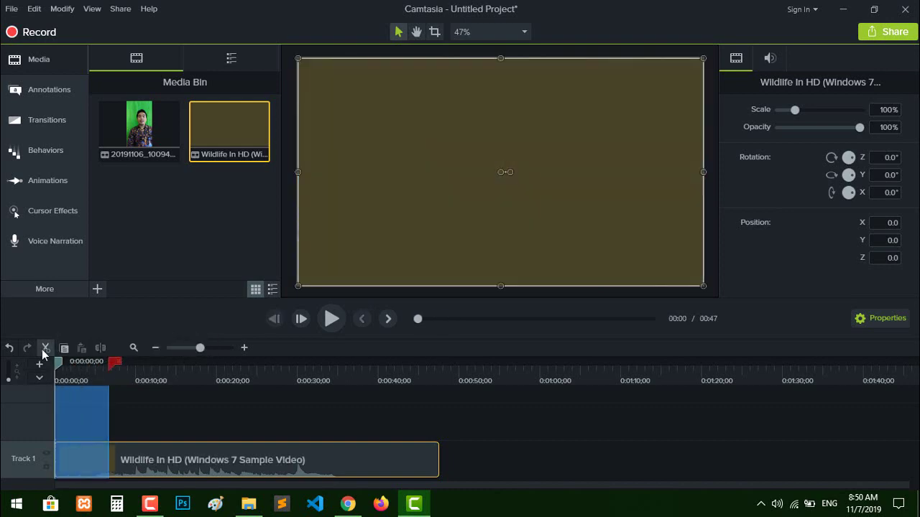
click(45, 349)
key(space)
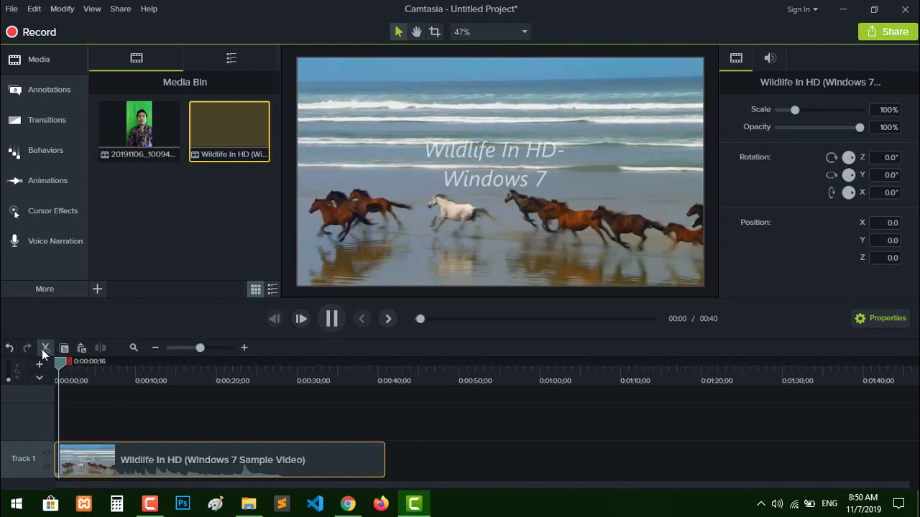
key(space)
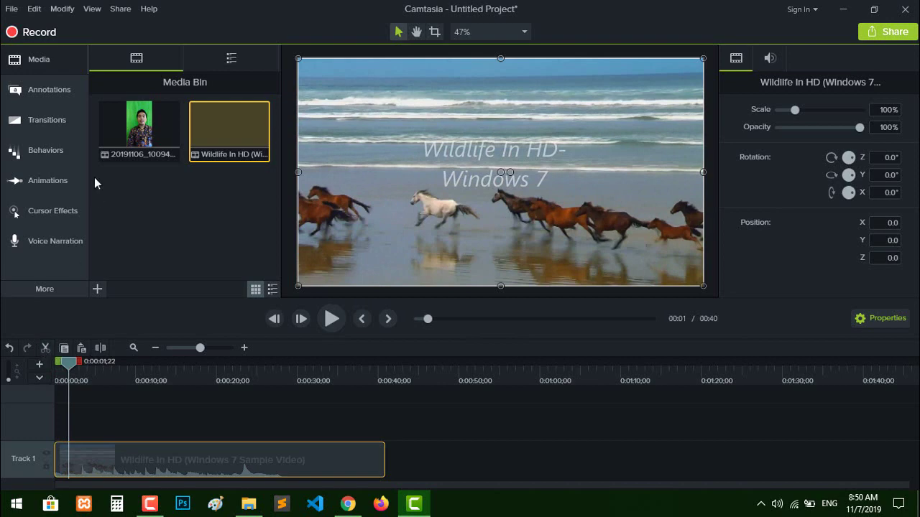
mouse_move(149, 132)
mouse_down()
mouse_move(102, 426)
mouse_move(74, 423)
mouse_up()
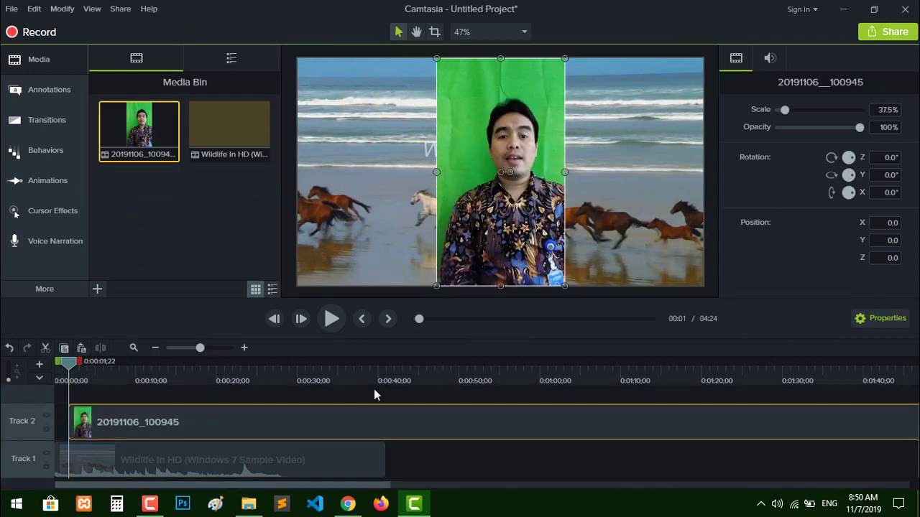
Delete the presenter clip beyond 0:40 so it ends with the wildlife clip, then replay from the start
click(378, 367)
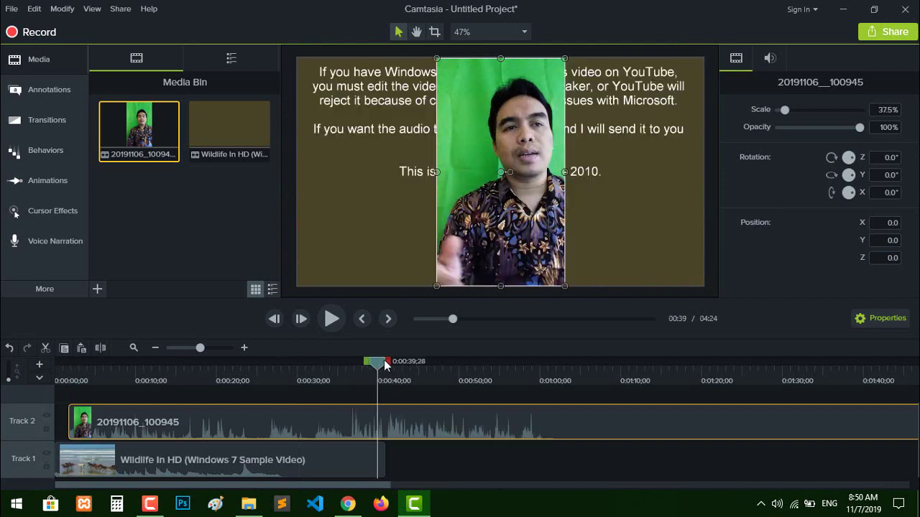
drag(390, 365, 495, 384)
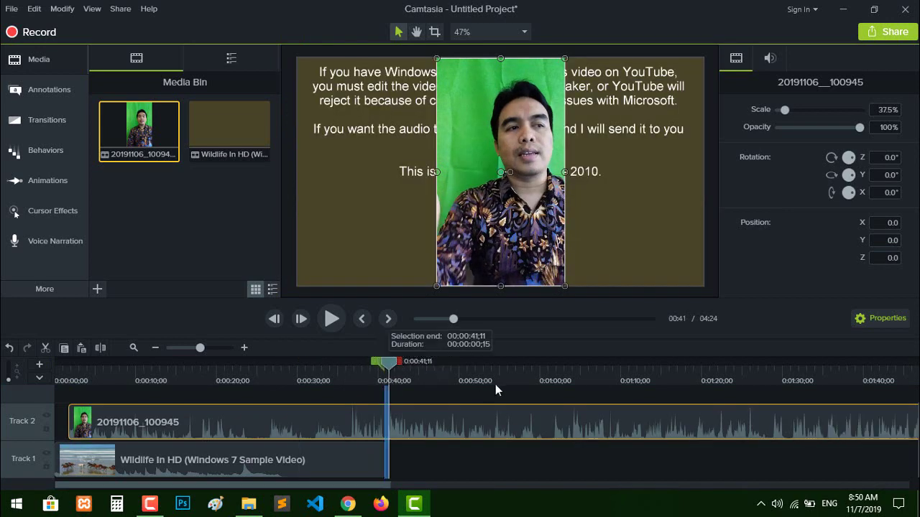
key(Delete)
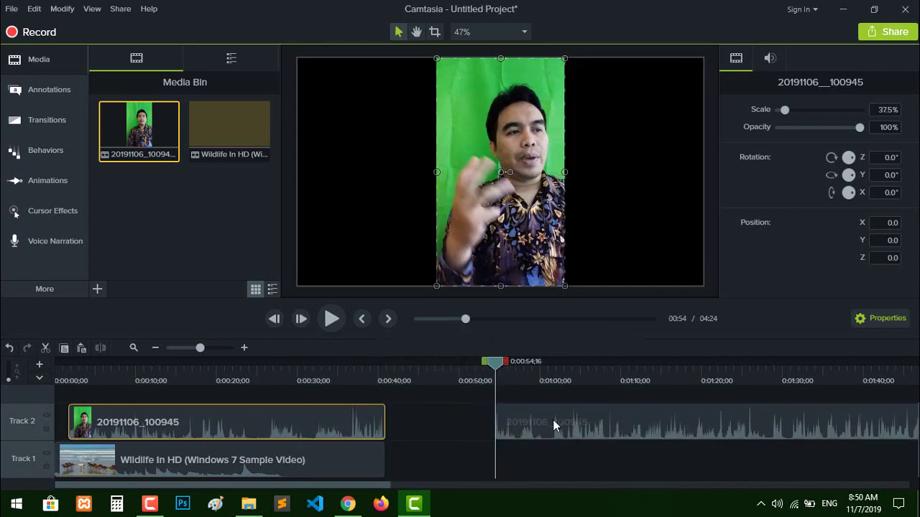
click(552, 420)
key(Delete)
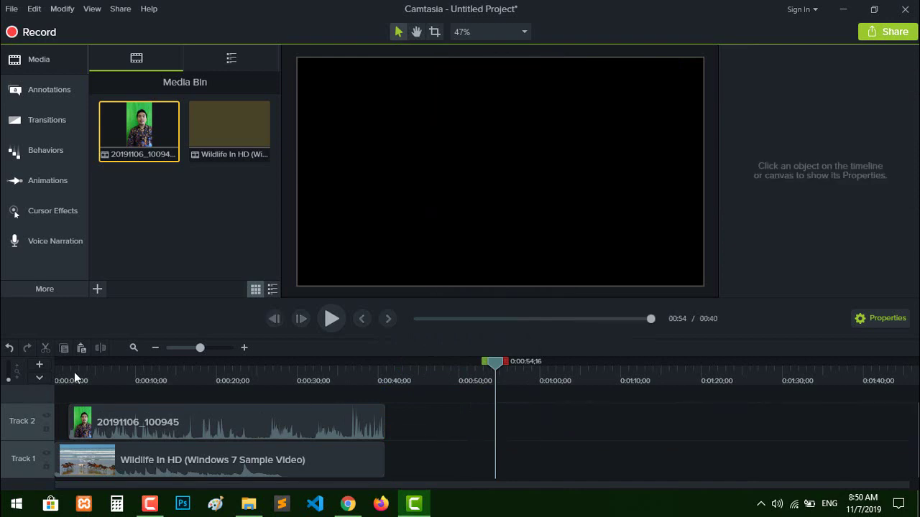
drag(73, 362, 62, 361)
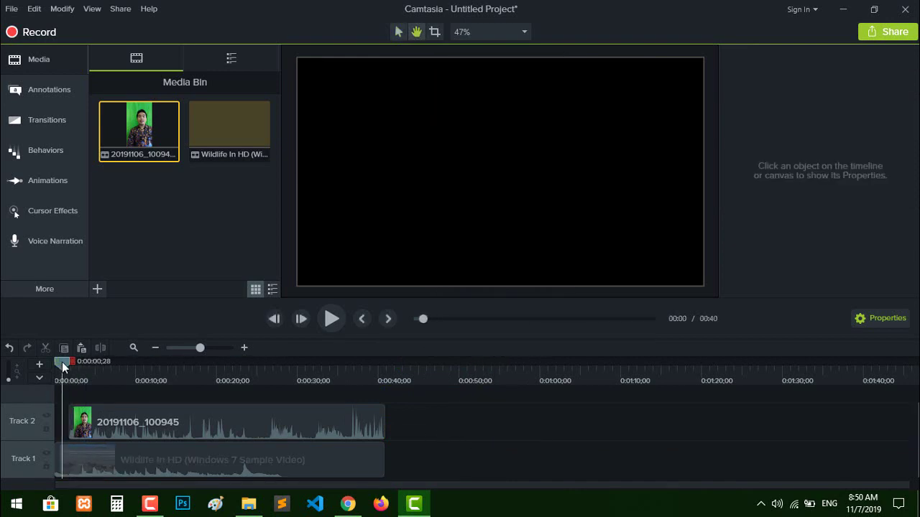
key(space)
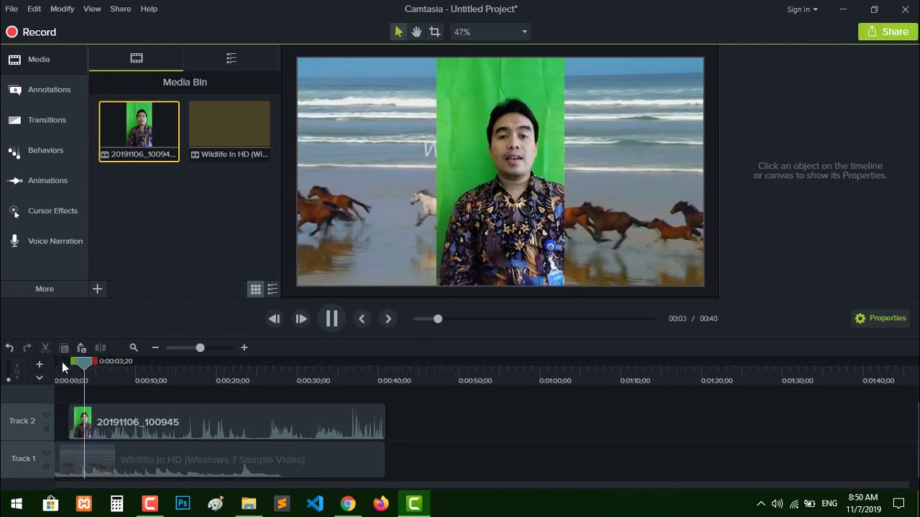
Apply the Remove a Color visual effect to the presenter clip on Track 2
key(space)
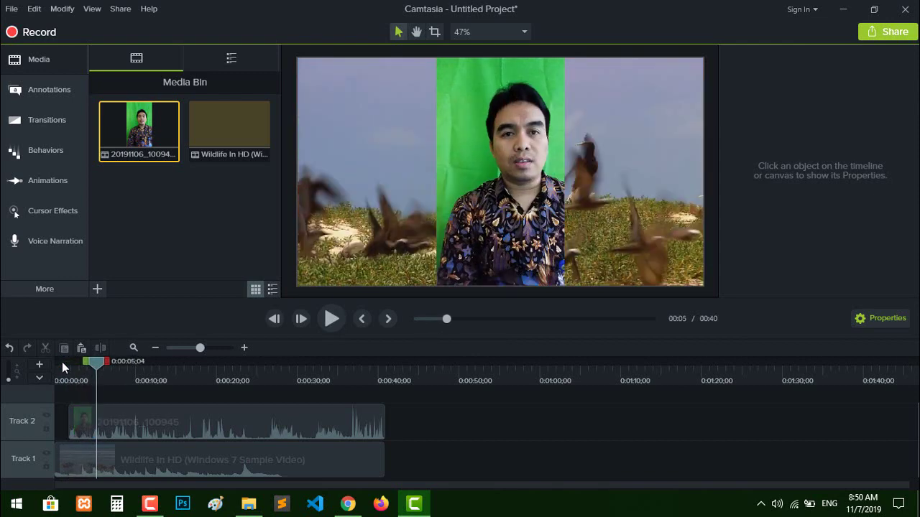
click(39, 378)
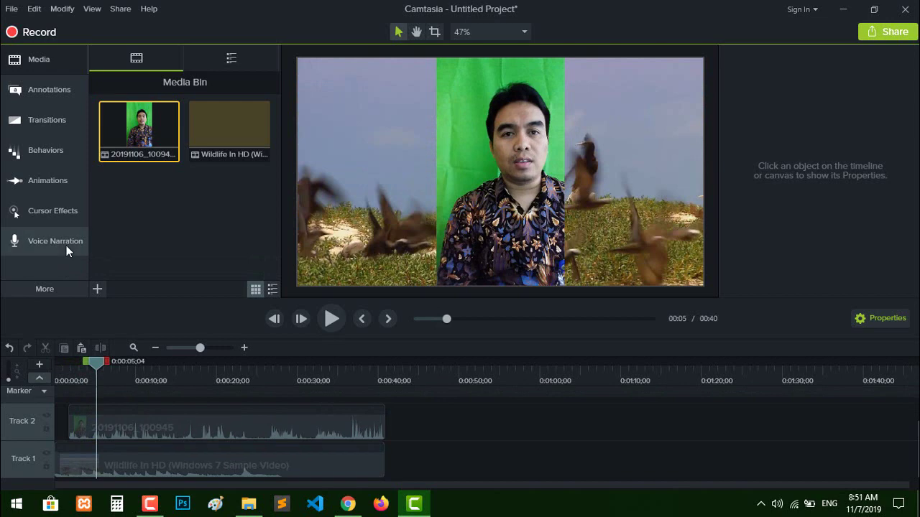
click(44, 286)
click(150, 321)
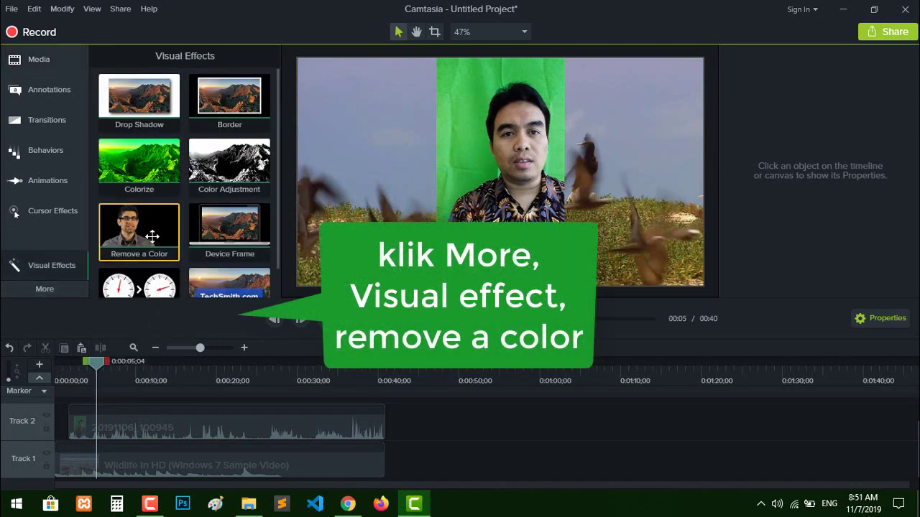
drag(152, 237, 192, 411)
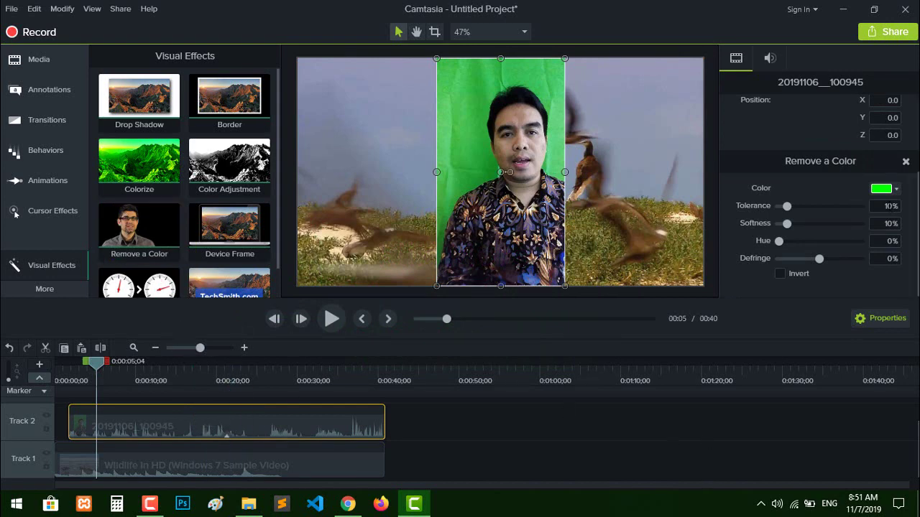
Set Remove a Color's key colour to the backdrop green sampled with the eyedropper
click(896, 190)
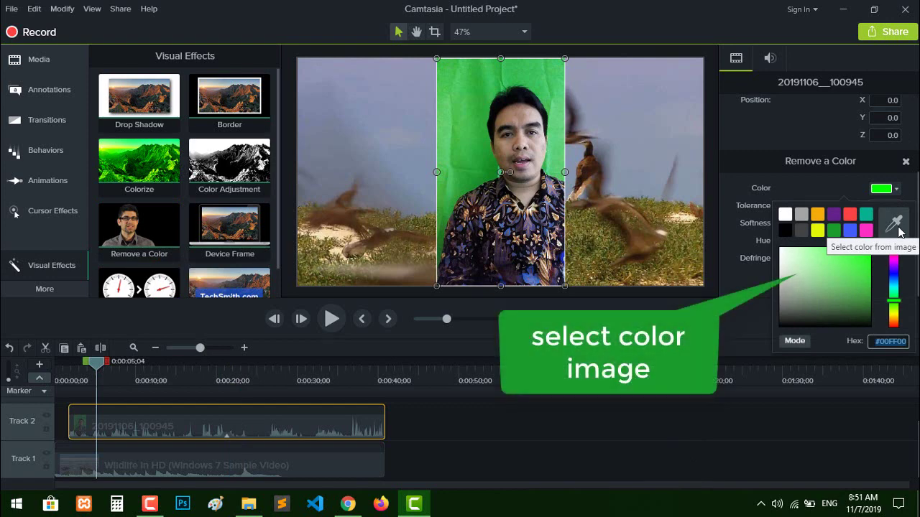
click(896, 225)
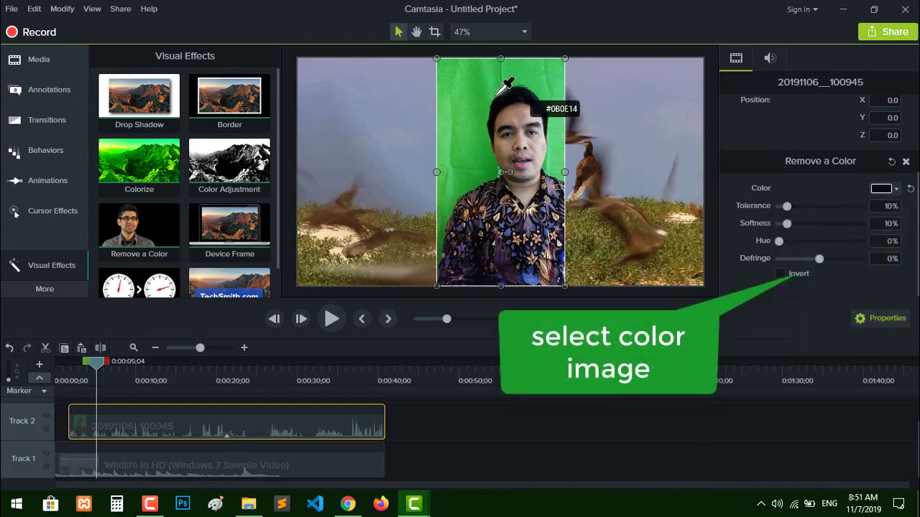
click(487, 87)
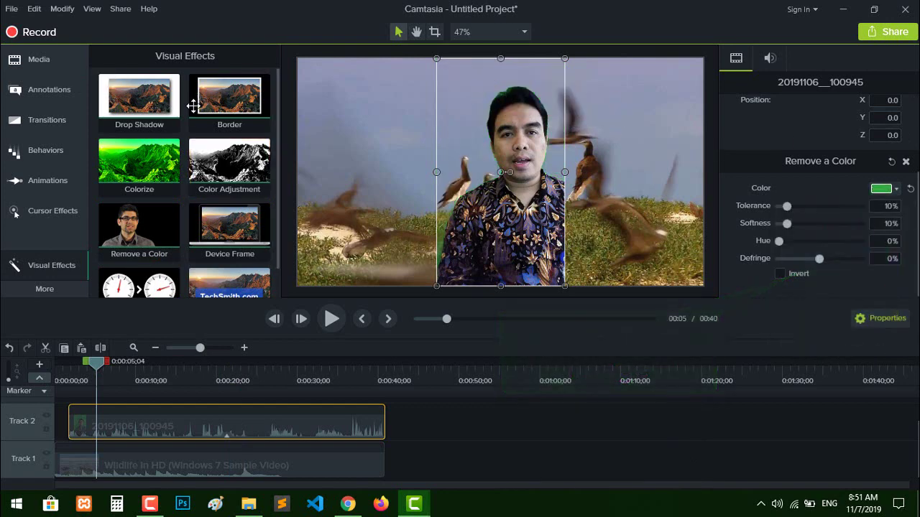
Scale the keyed presenter to 20% and move it to the lower-left corner, then play to check
drag(434, 56, 496, 166)
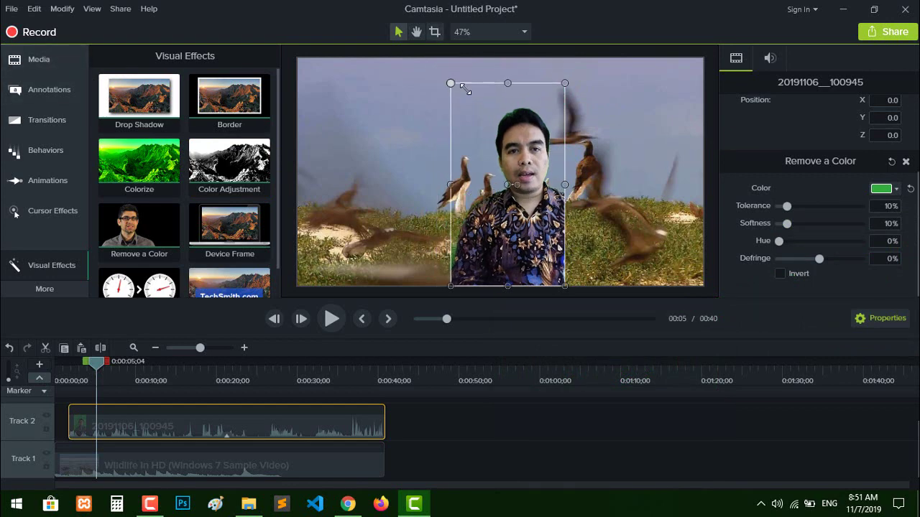
click(496, 173)
click(548, 248)
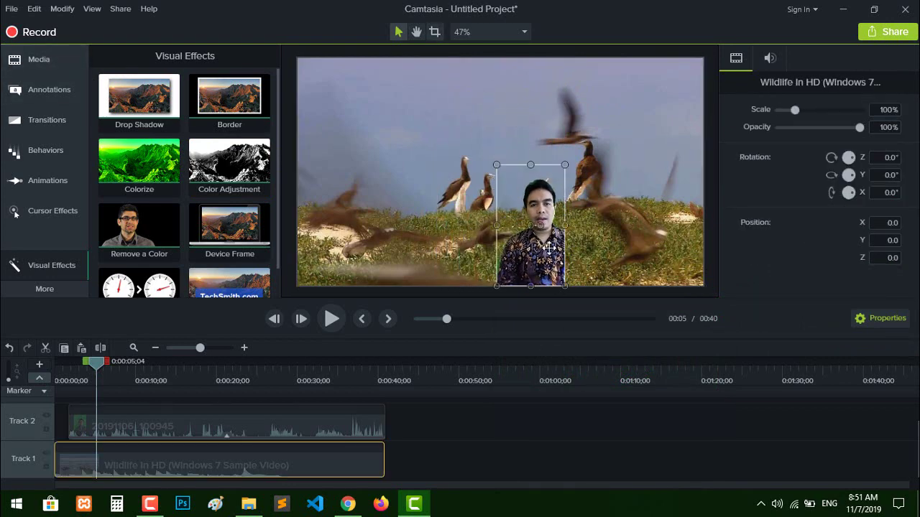
drag(516, 242, 320, 241)
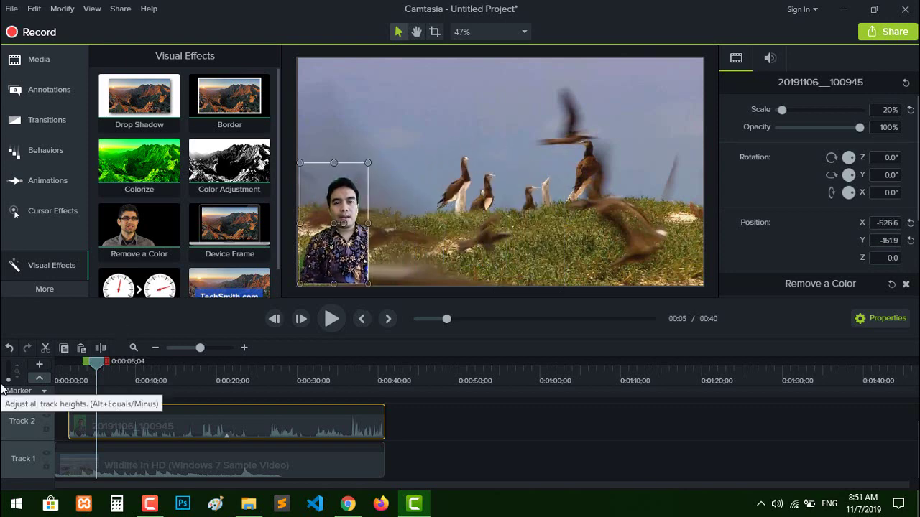
click(59, 368)
key(space)
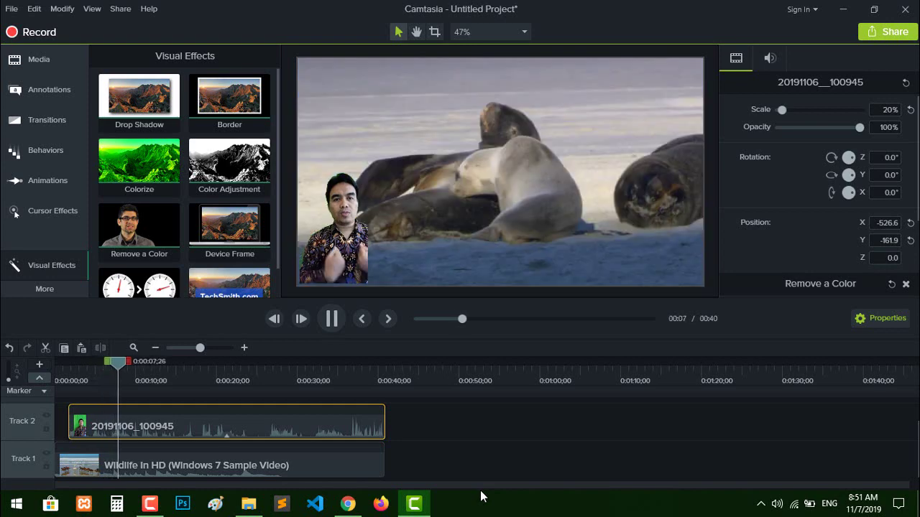
Cut the tails of both tracks, first after 0:28 then after 0:13, leaving a 0:14 project
key(space)
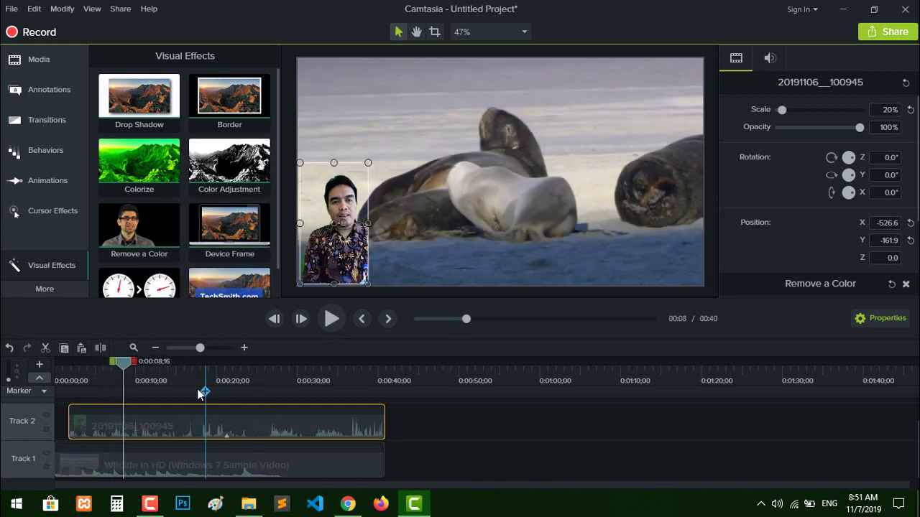
drag(132, 361, 391, 394)
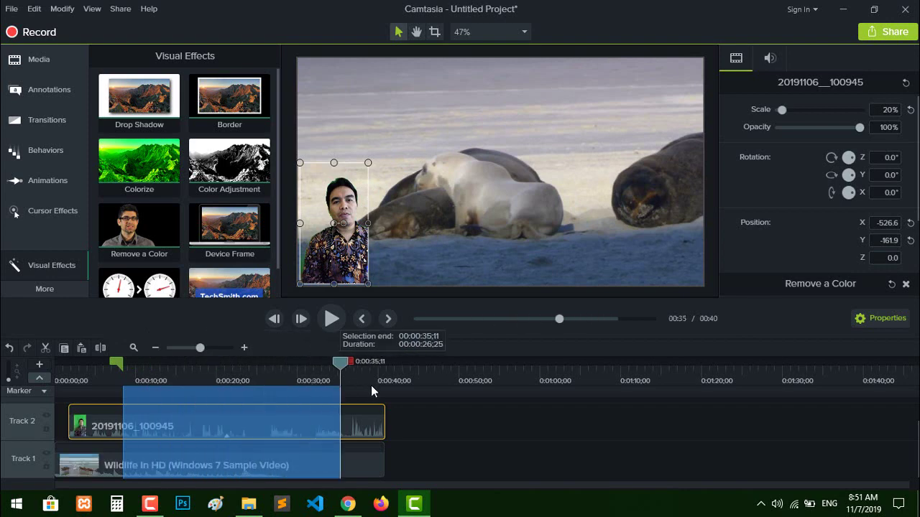
click(365, 364)
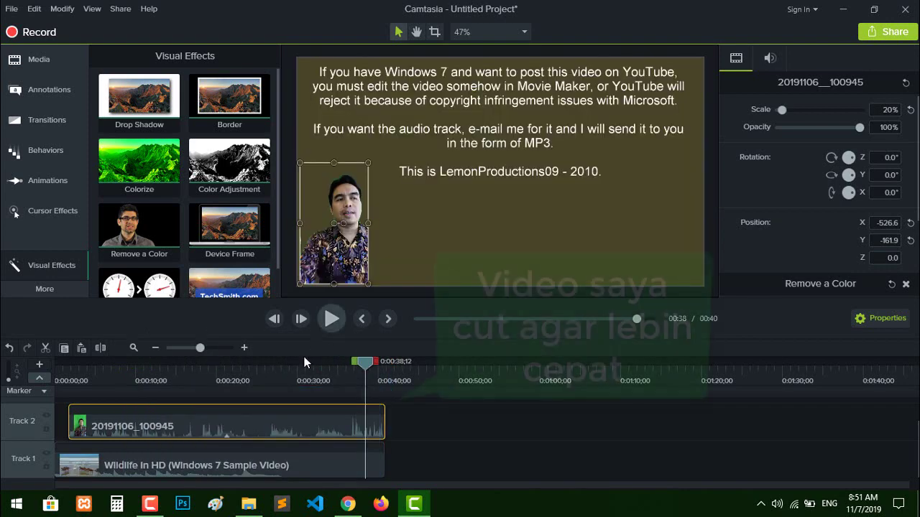
click(282, 364)
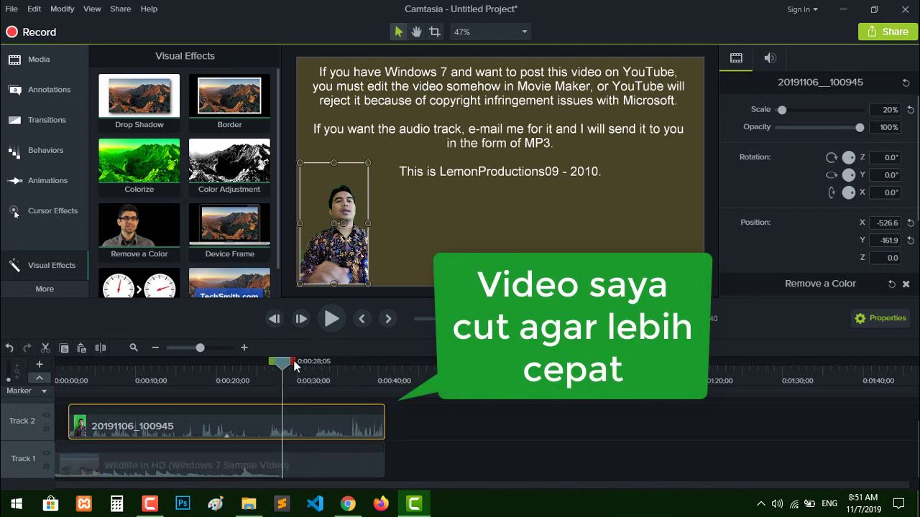
drag(293, 362, 407, 374)
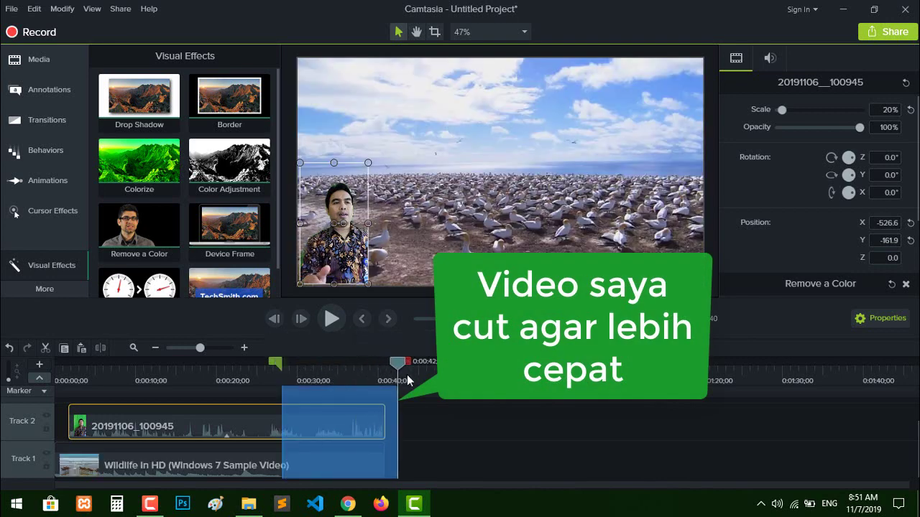
key(ctrl+x)
click(171, 362)
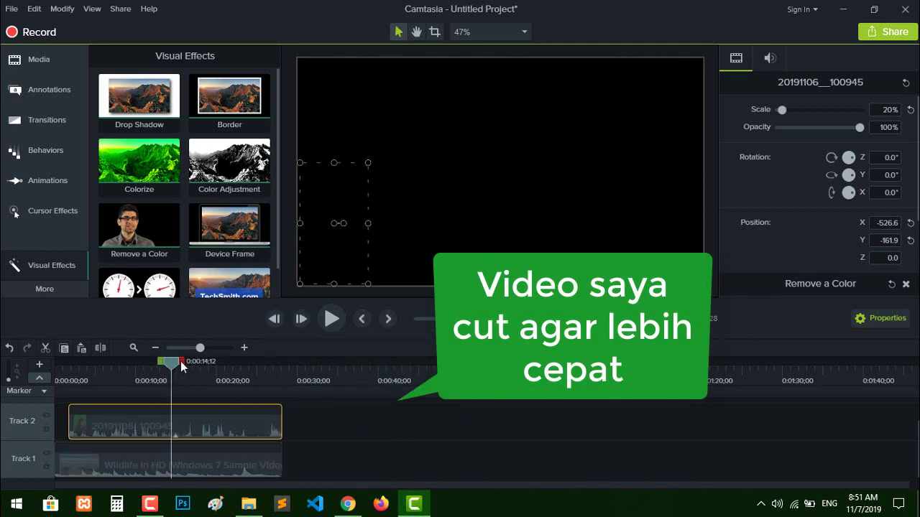
drag(183, 362, 248, 361)
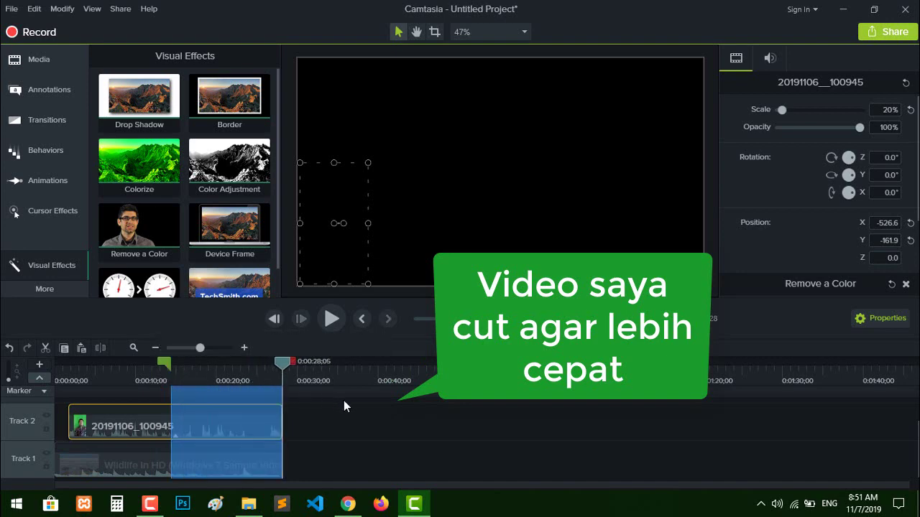
key(ctrl+x)
click(105, 361)
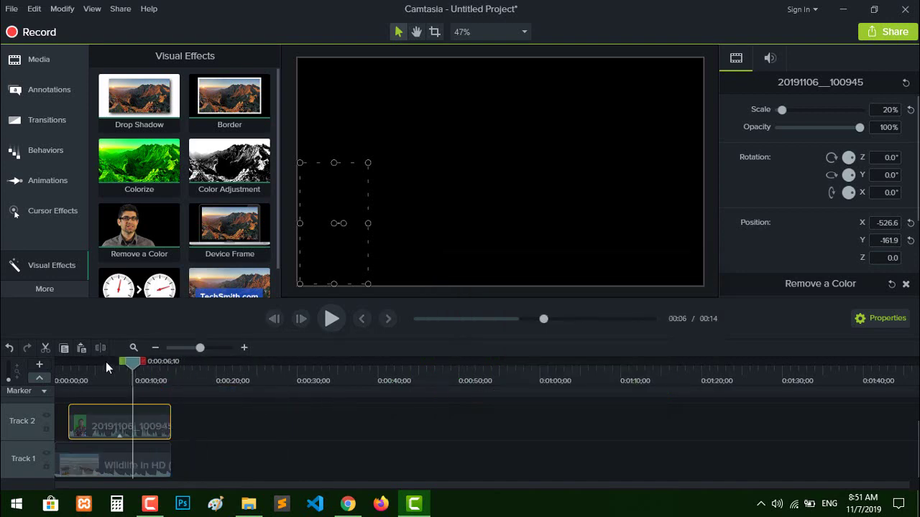
Render the project as a WMV custom production named 'green screen', then minimize Camtasia
click(121, 10)
mouse_move(234, 107)
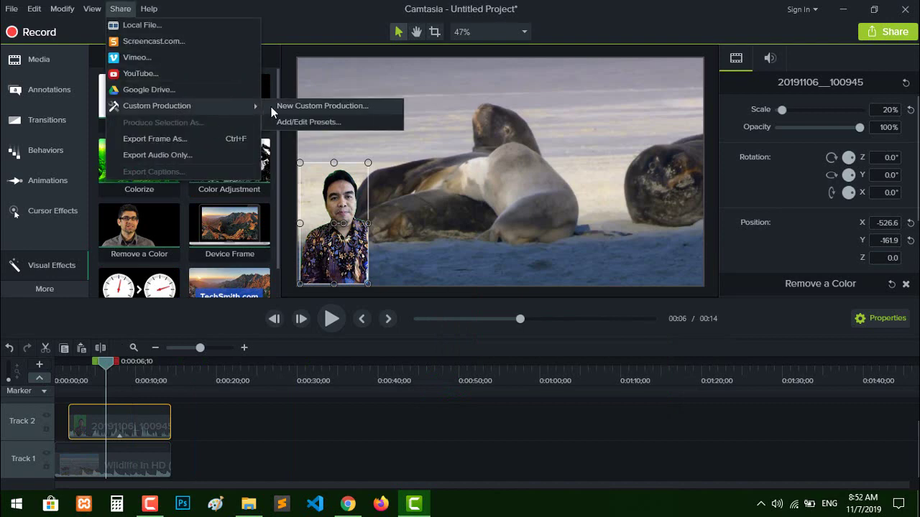
click(282, 107)
key(Return)
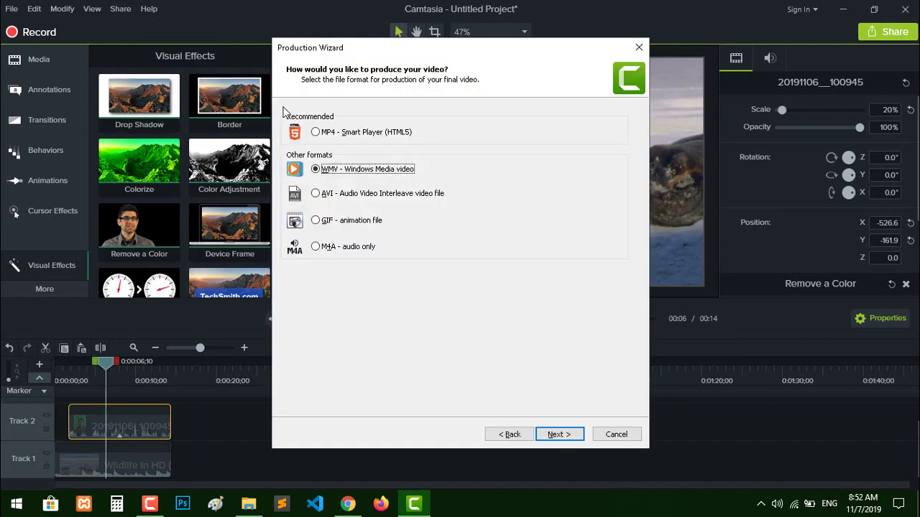
key(Return)
key(Return)
key(Return)
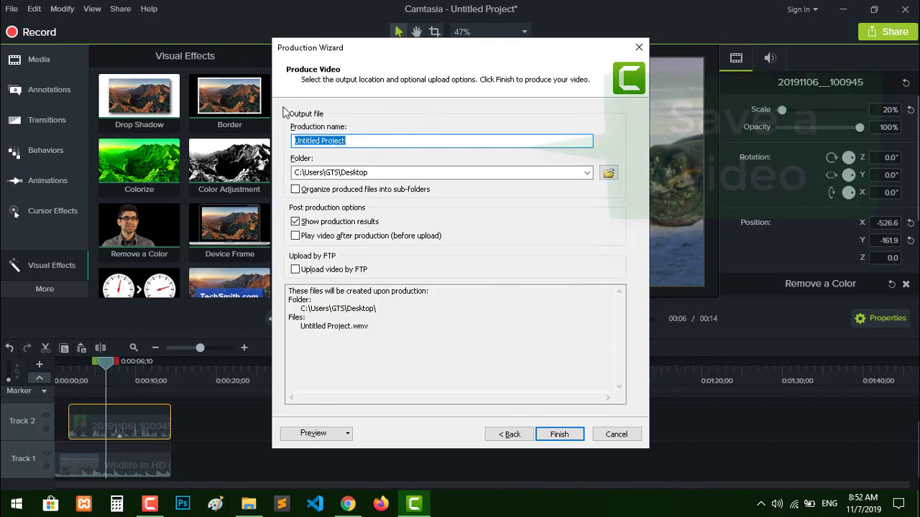
text(g)
text(re)
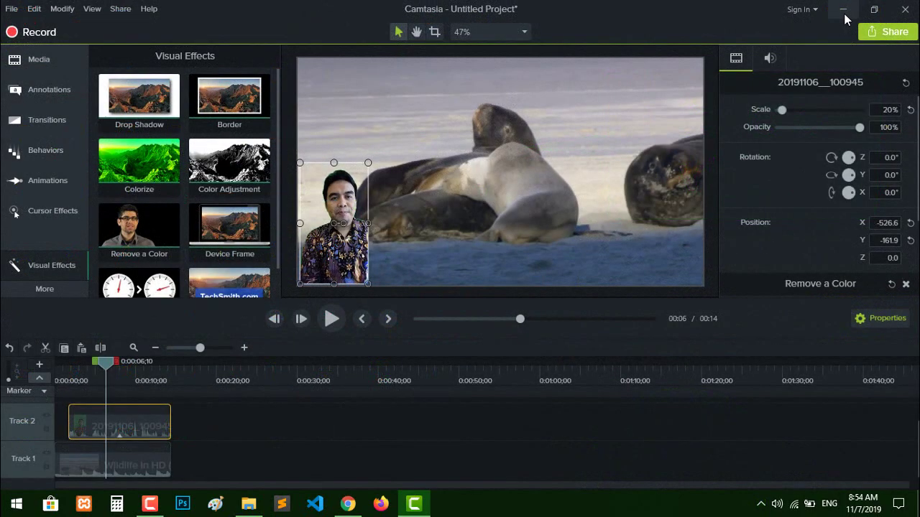
click(843, 10)
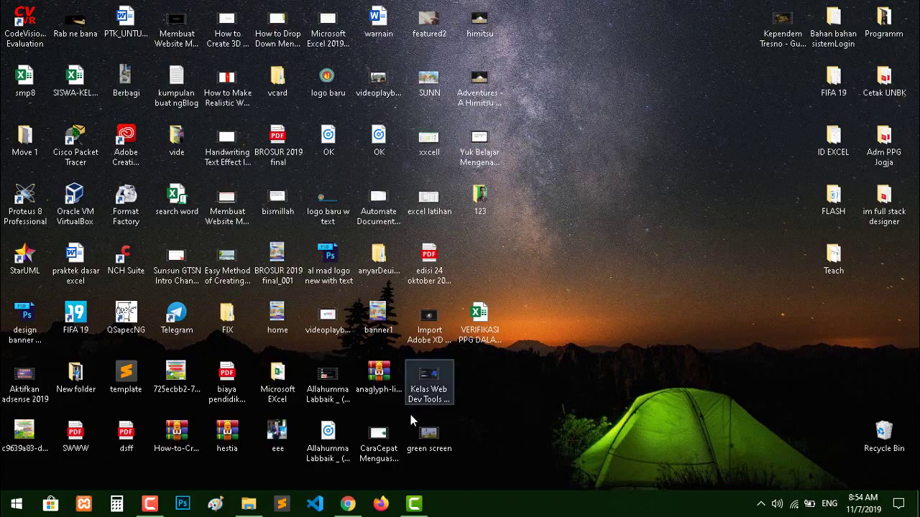
Play the rendered 'green screen' video in Movies & TV and pause it to inspect the presenter overlay
double_click(424, 447)
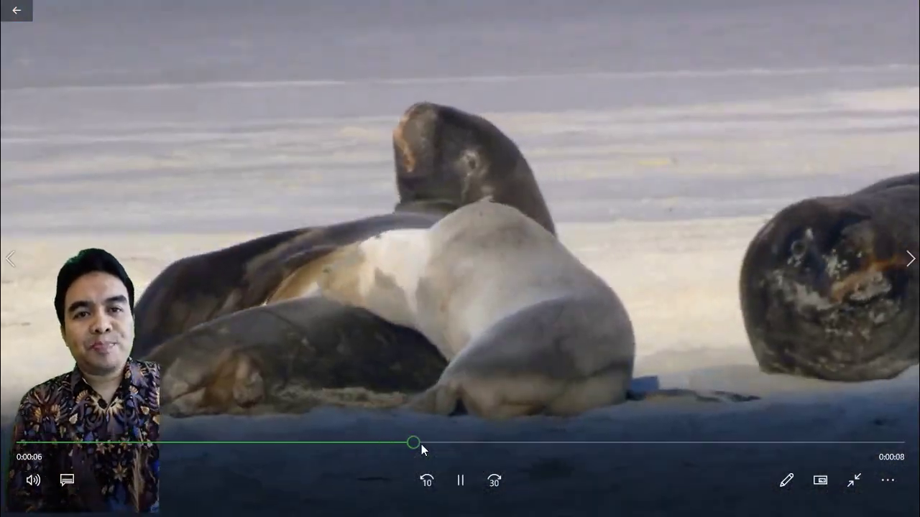
click(459, 482)
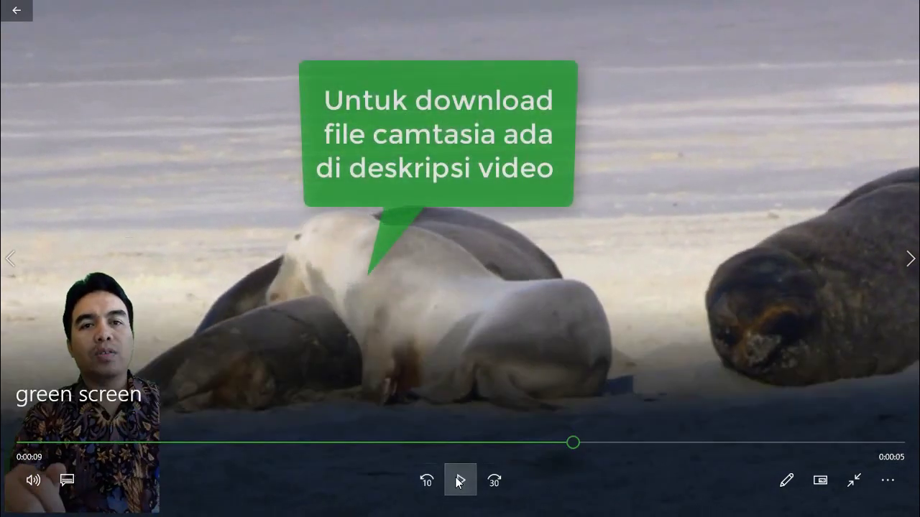